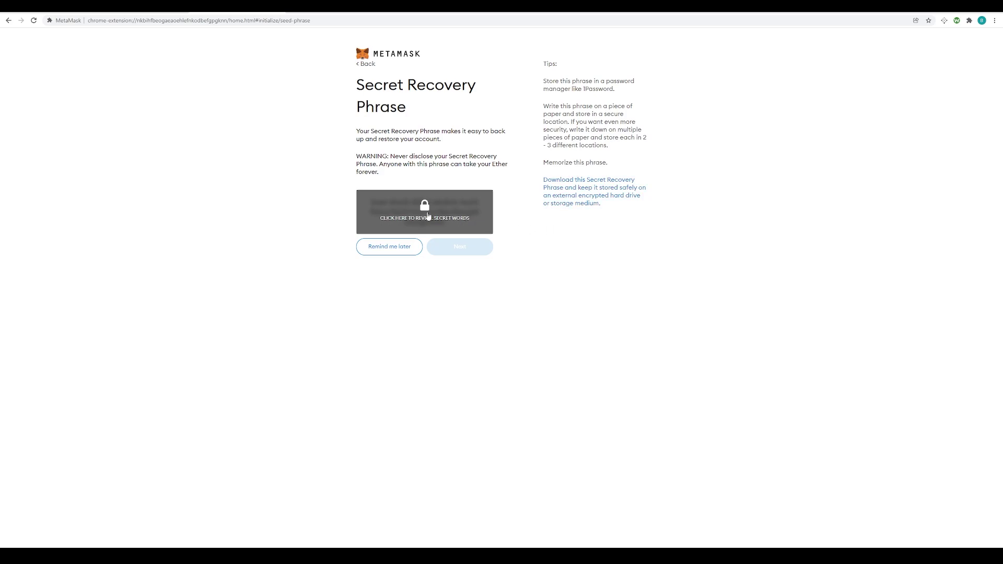
Reveal the wallet's Secret Recovery Phrase, select its full text and proceed to the phrase confirmation.
left_click(417, 218)
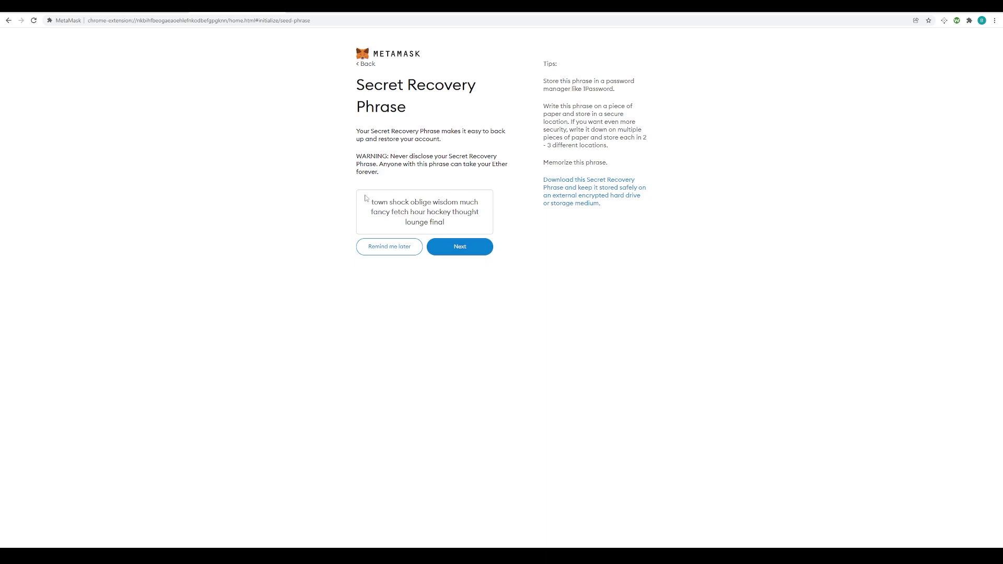
left_click_drag(445, 223, 364, 199)
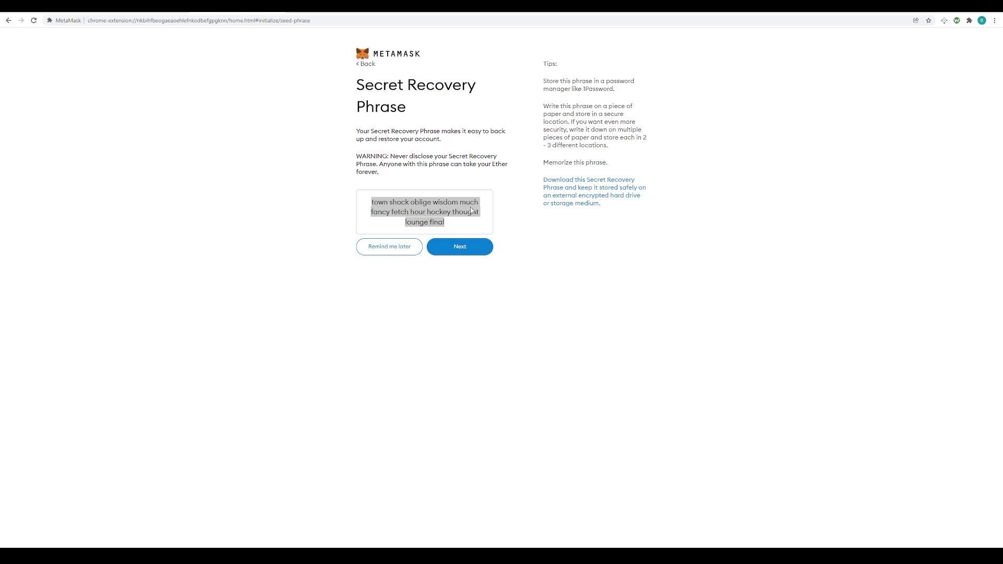
left_click(482, 253)
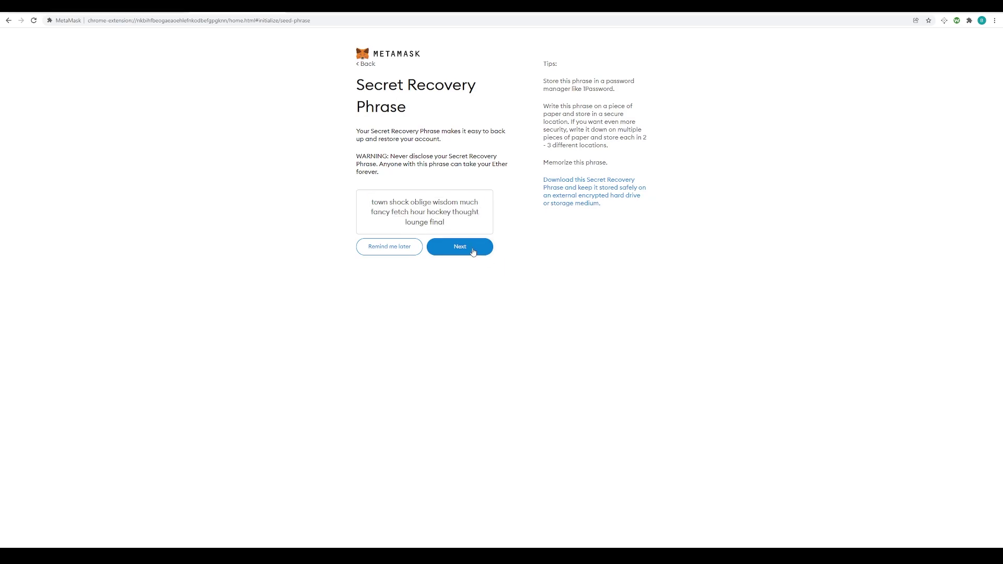
left_click(473, 253)
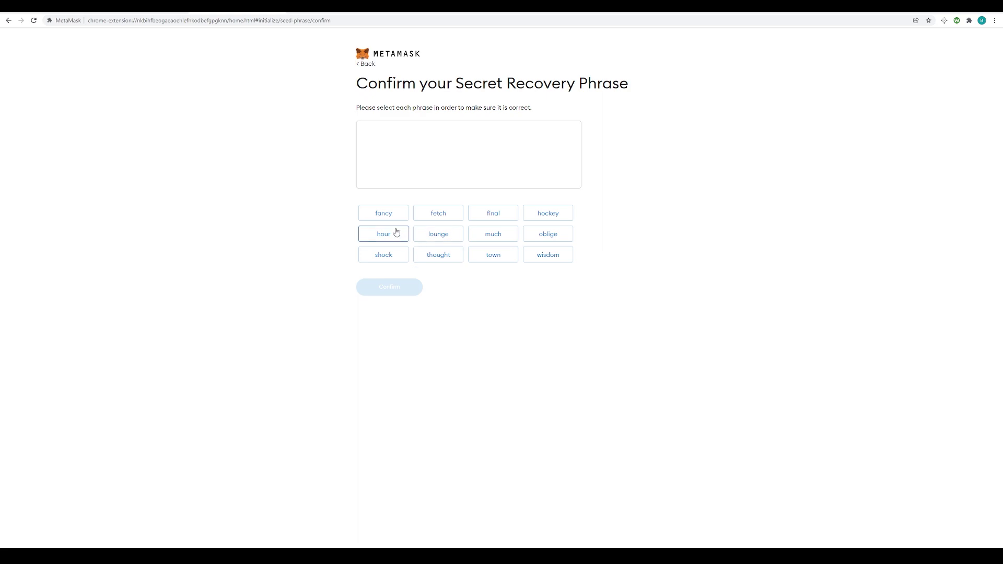
Assemble the Secret Recovery Phrase in its correct word order, confirm it and finish the wallet setup.
left_click(491, 256)
left_click(393, 254)
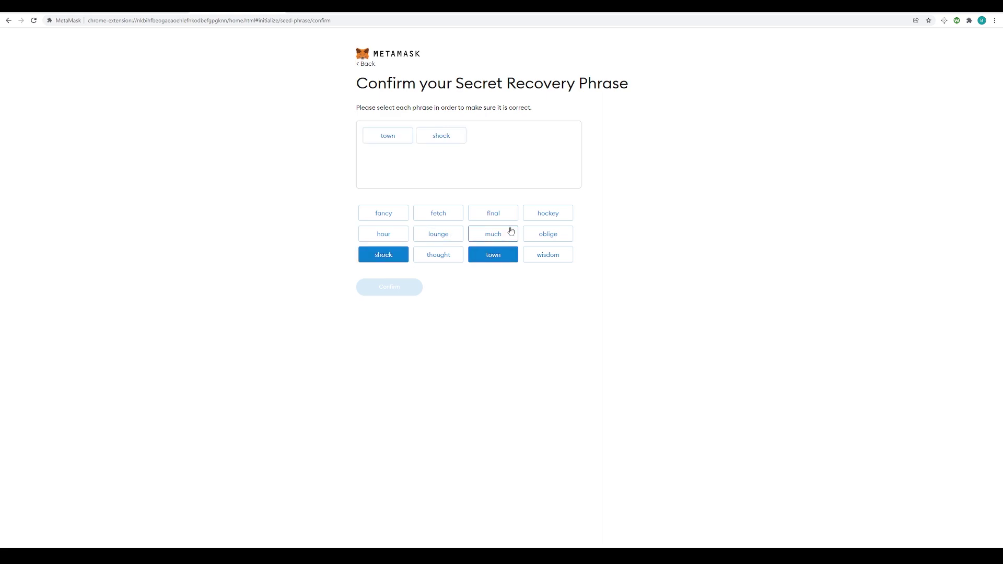
left_click(558, 234)
left_click(546, 257)
left_click(493, 236)
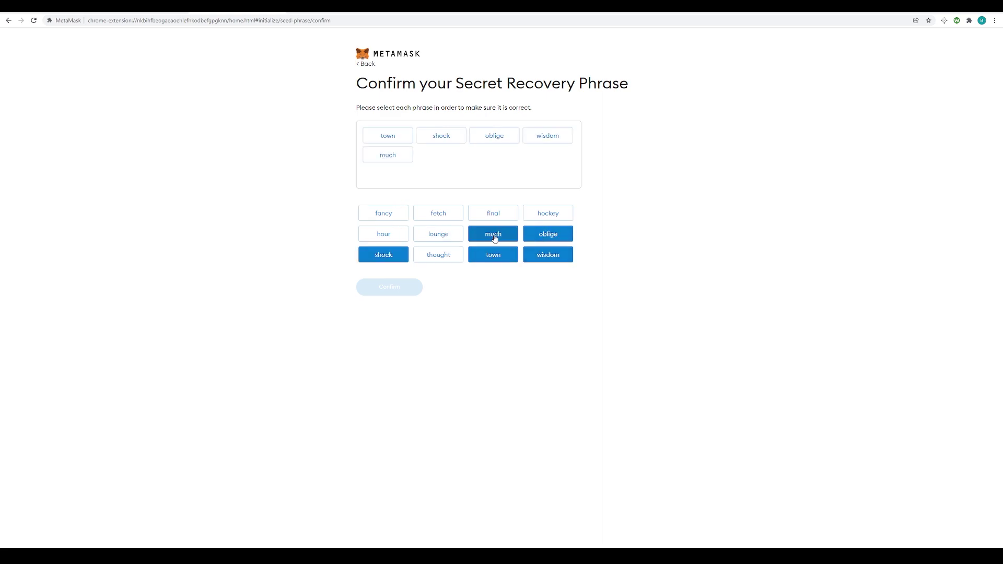
left_click(438, 214)
left_click(397, 236)
left_click(548, 213)
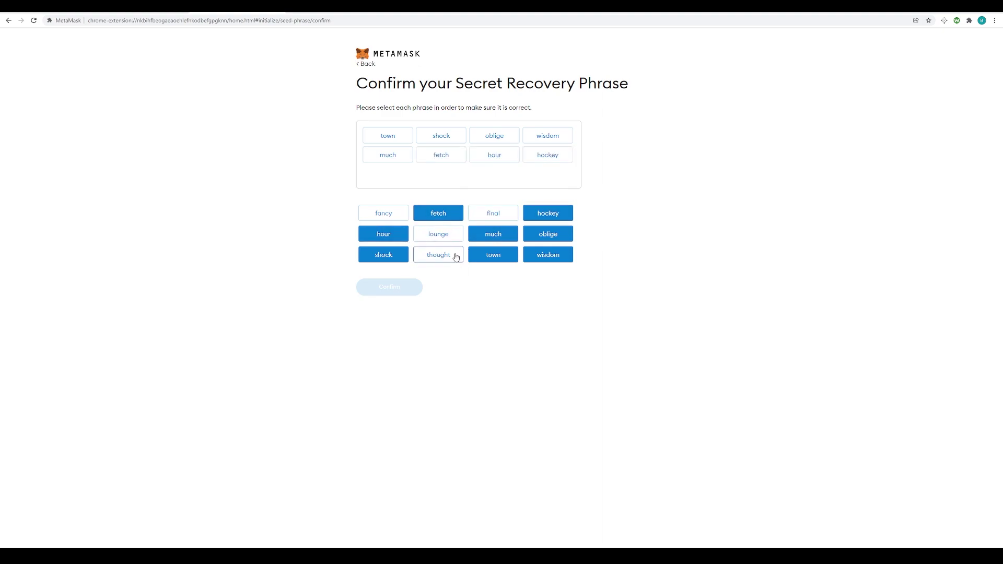
left_click(446, 256)
left_click(438, 235)
left_click(489, 214)
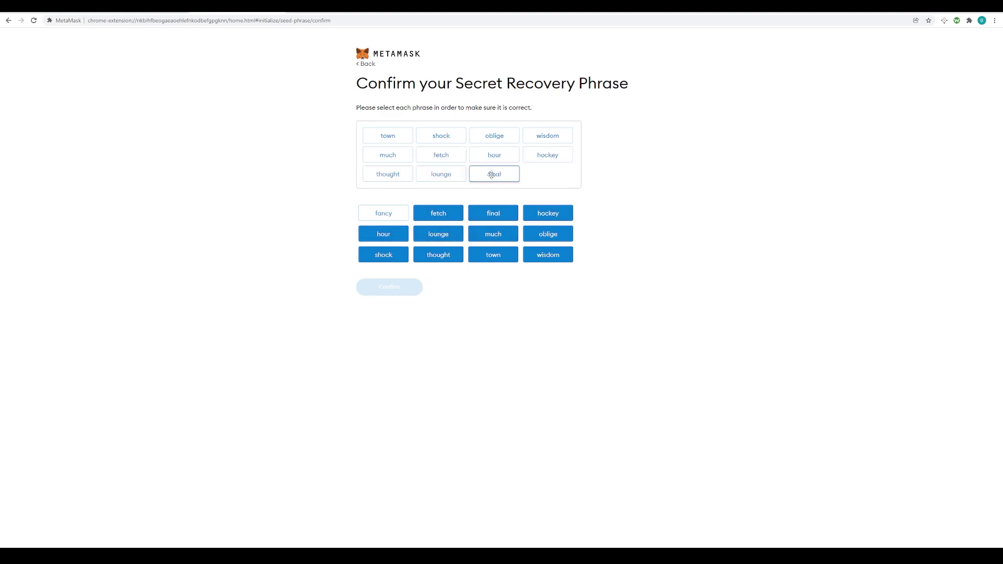
left_click(382, 212)
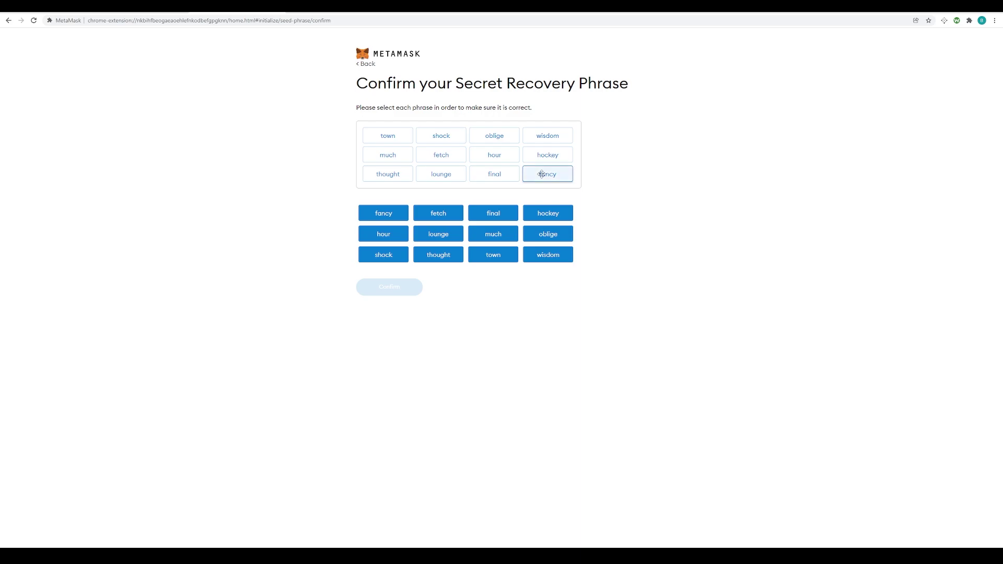
left_click(391, 289)
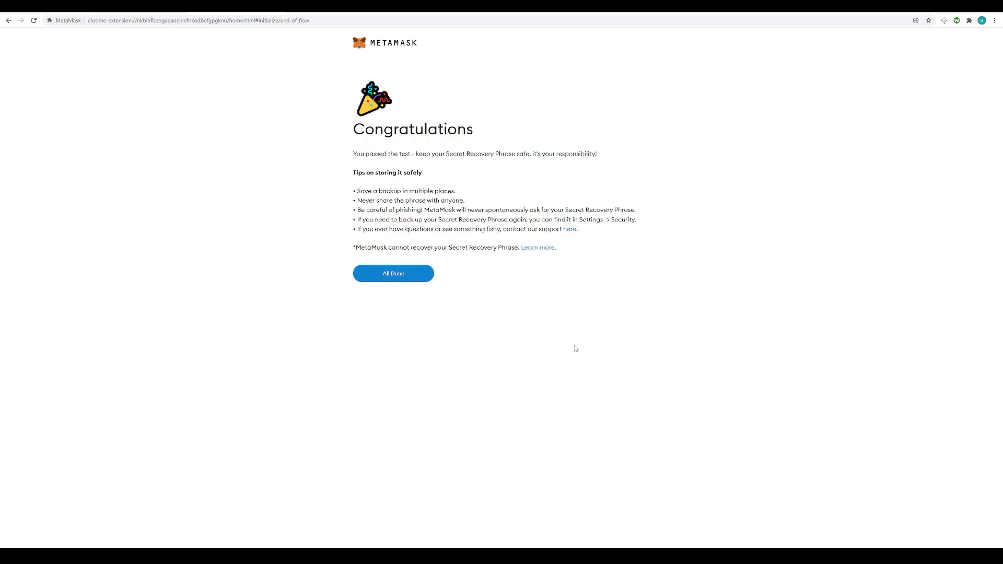
left_click(386, 273)
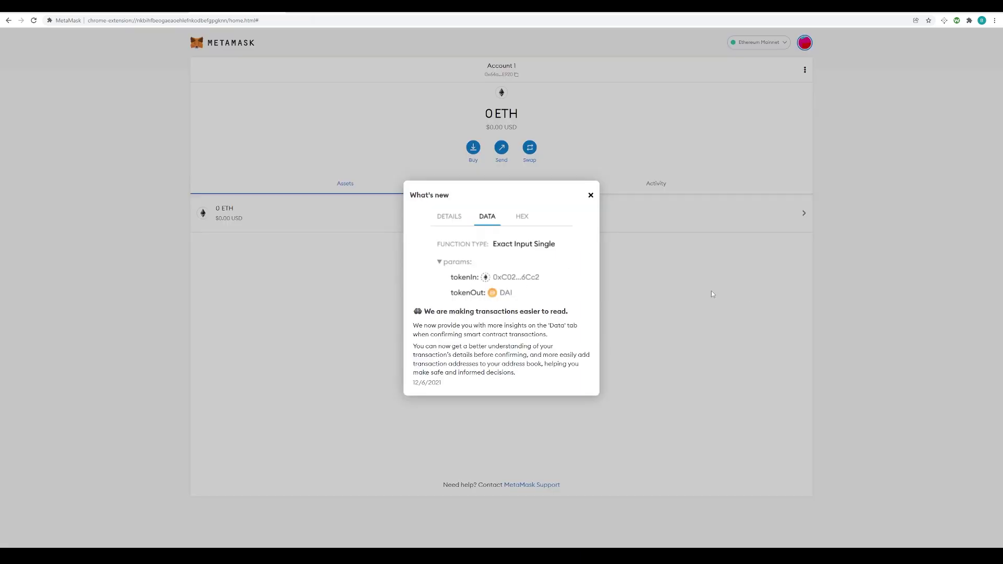
left_click(591, 195)
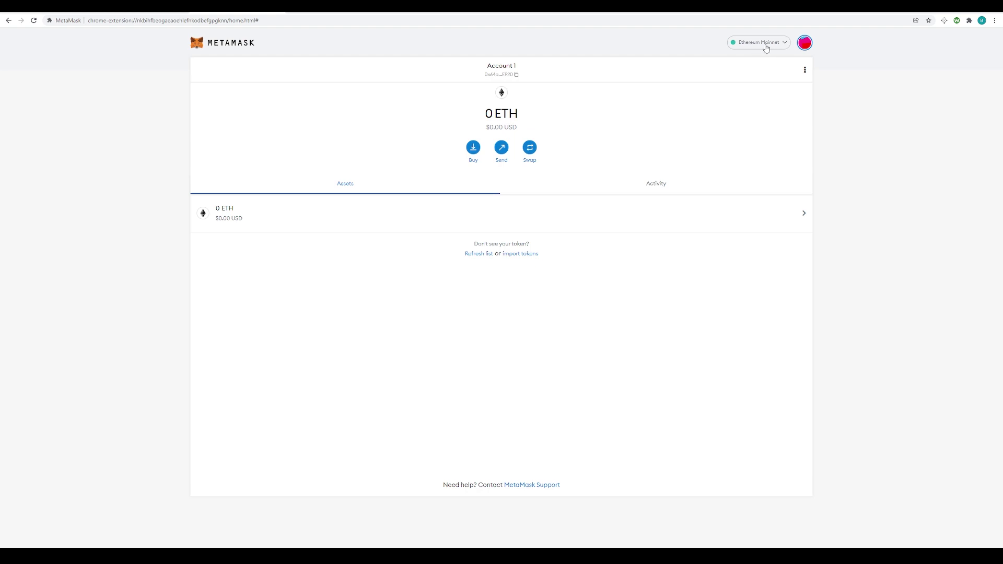
left_click(783, 43)
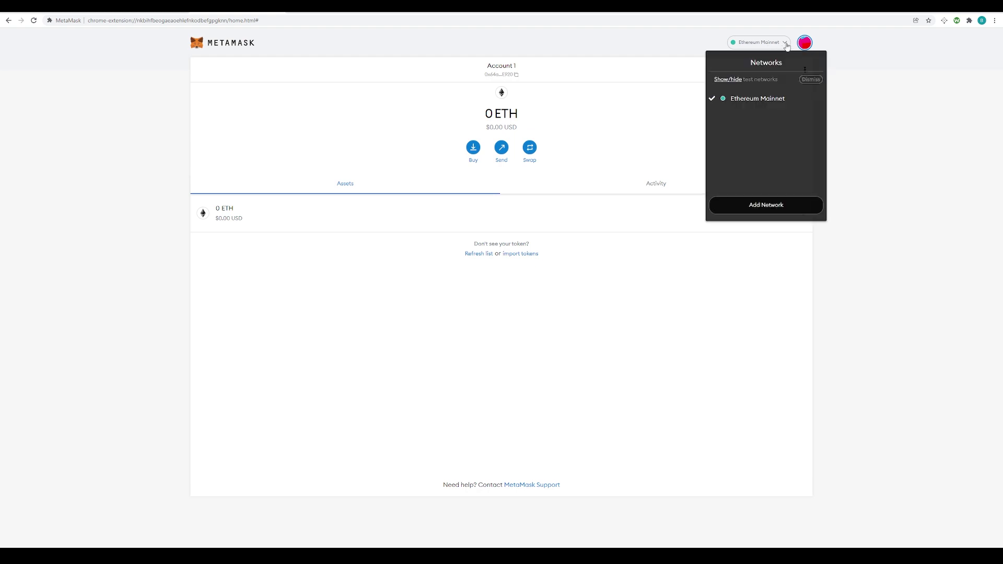
left_click(768, 211)
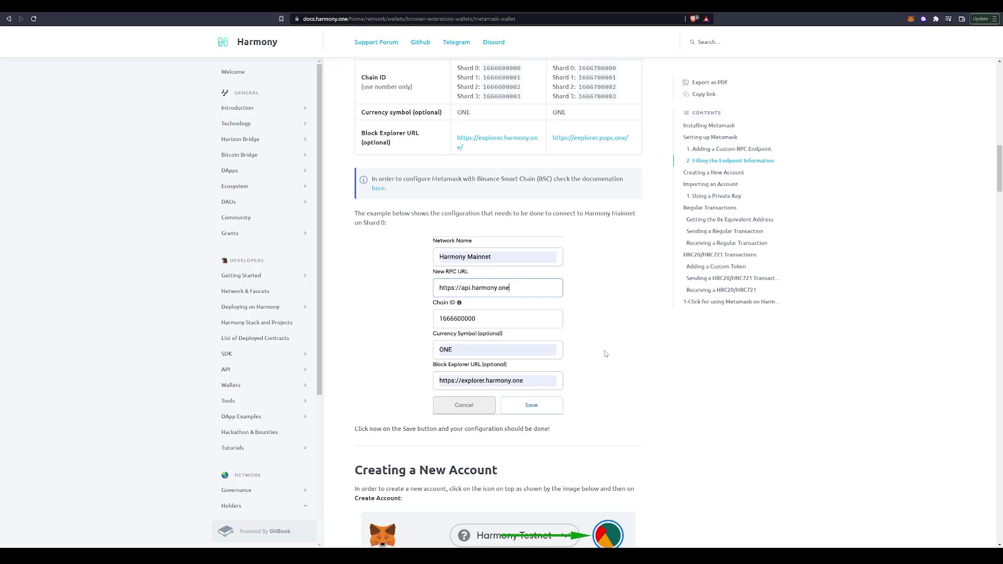
scroll(604, 354, "down", 1)
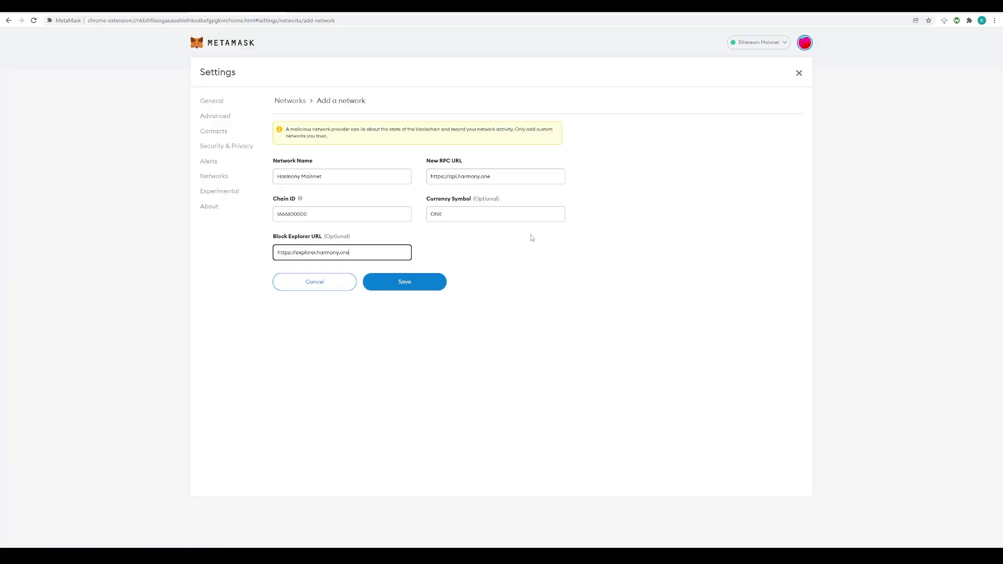
left_click(418, 285)
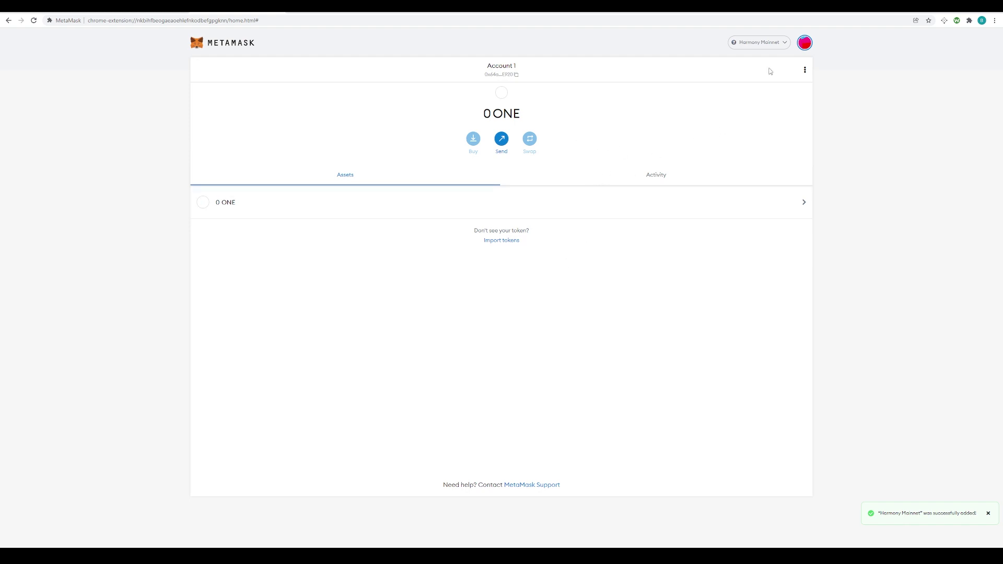
Switch the wallet to Ethereum Mainnet and back to Harmony Mainnet.
left_click(776, 43)
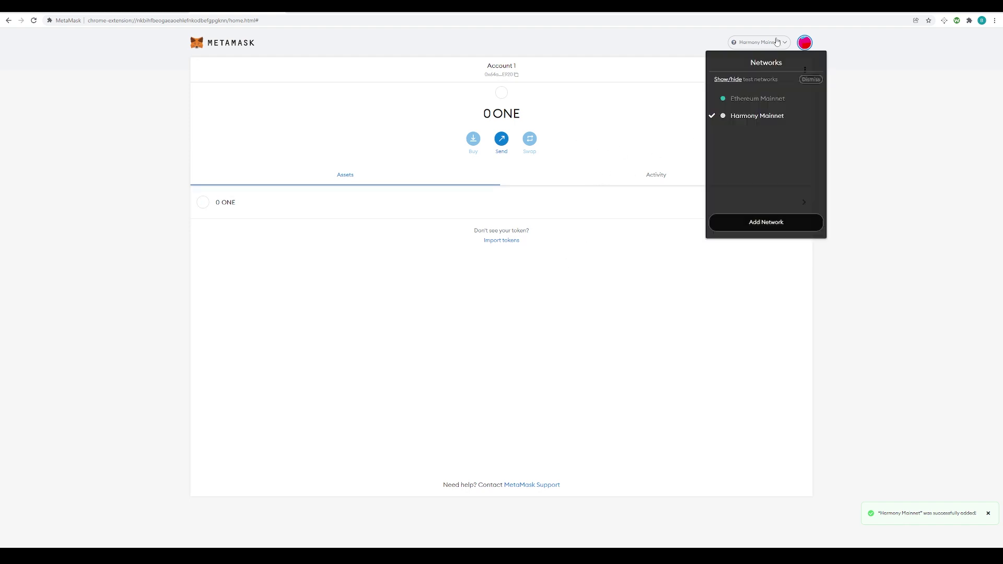
left_click(772, 102)
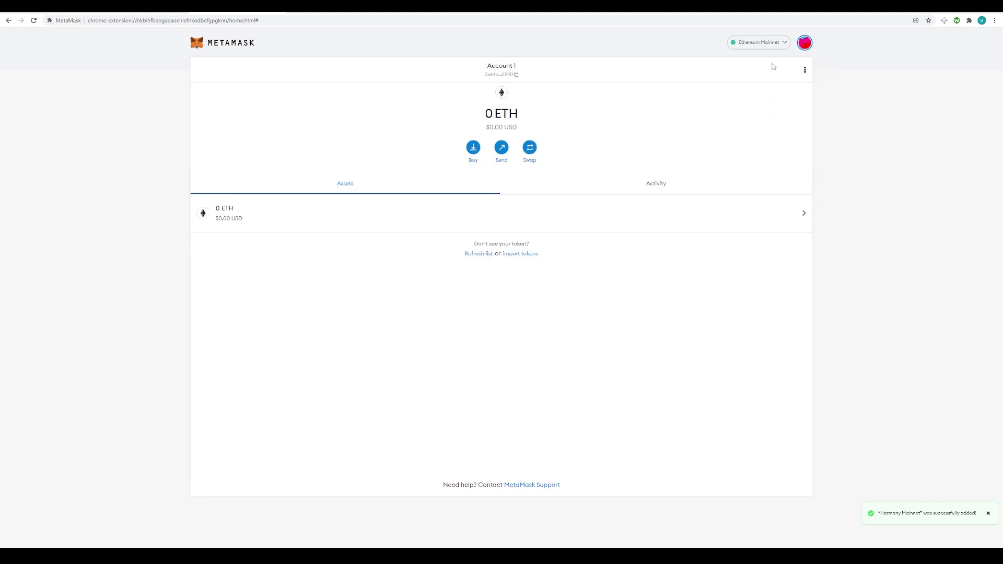
left_click(778, 46)
left_click(761, 116)
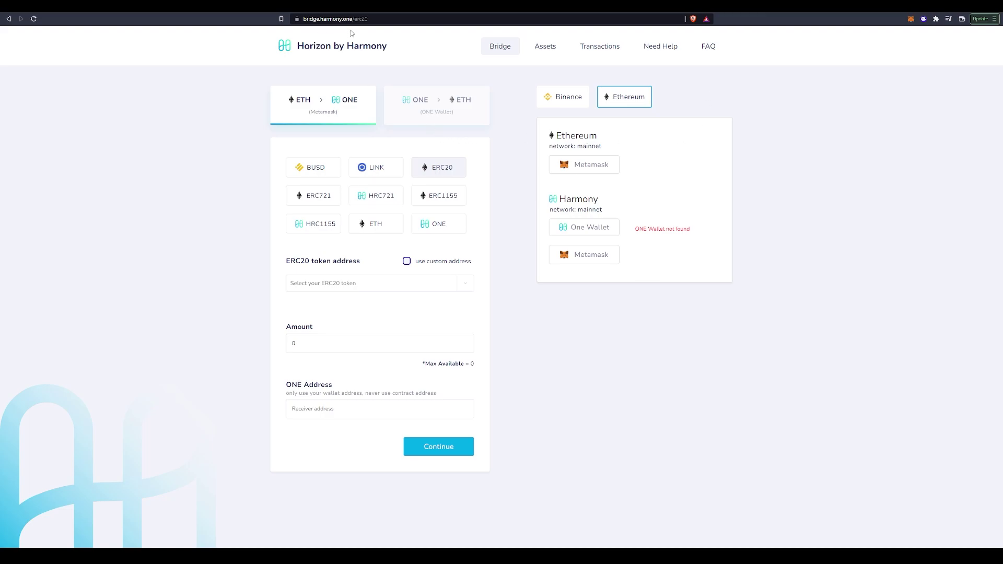
On the Horizon by Harmony bridge, view the BUSD transfer form and return to the ERC20 one.
left_click(313, 168)
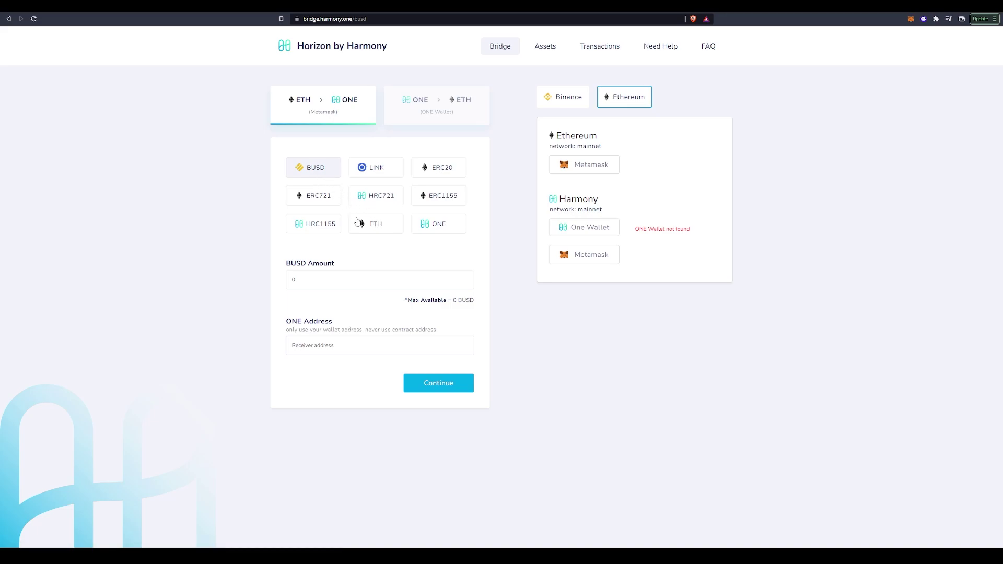
left_click(437, 166)
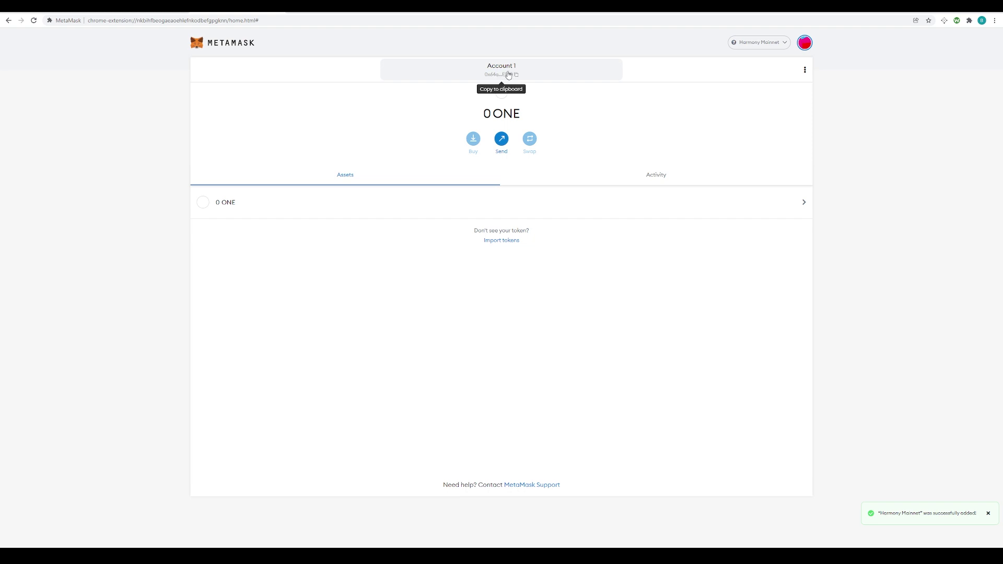
Copy the wallet address from MetaMask, look it up in the Harmony Block Explorer and copy its ONE-format address.
left_click(508, 75)
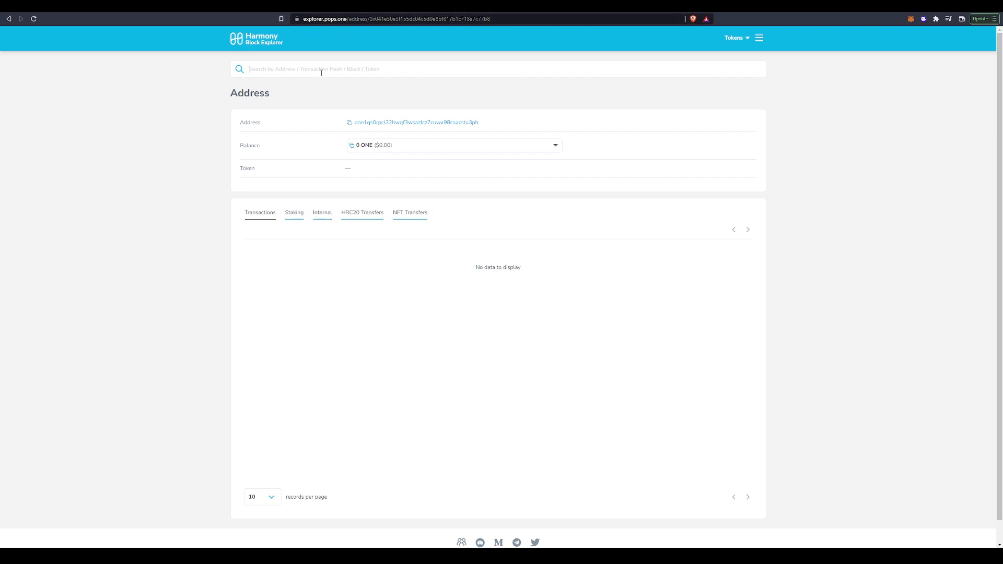
key("ctrl+v")
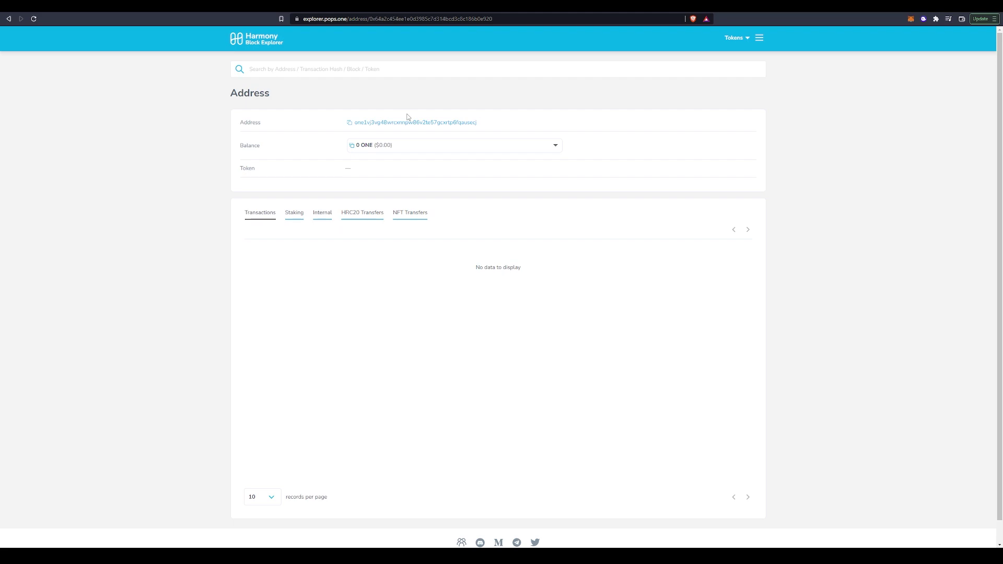
left_click(350, 123)
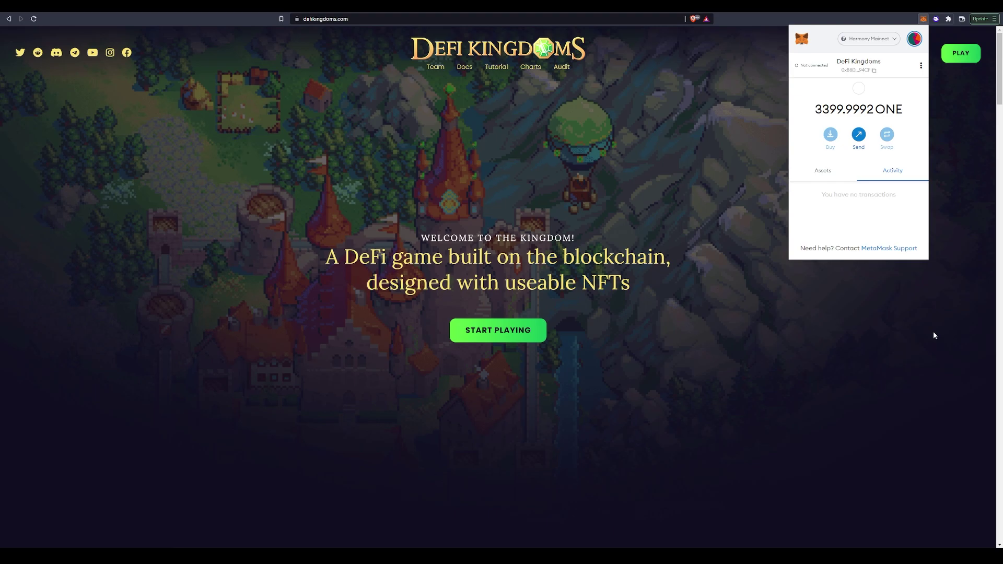
Launch the DeFi Kingdoms game from its website and connect the DeFi Kingdoms MetaMask account to it.
left_click(667, 304)
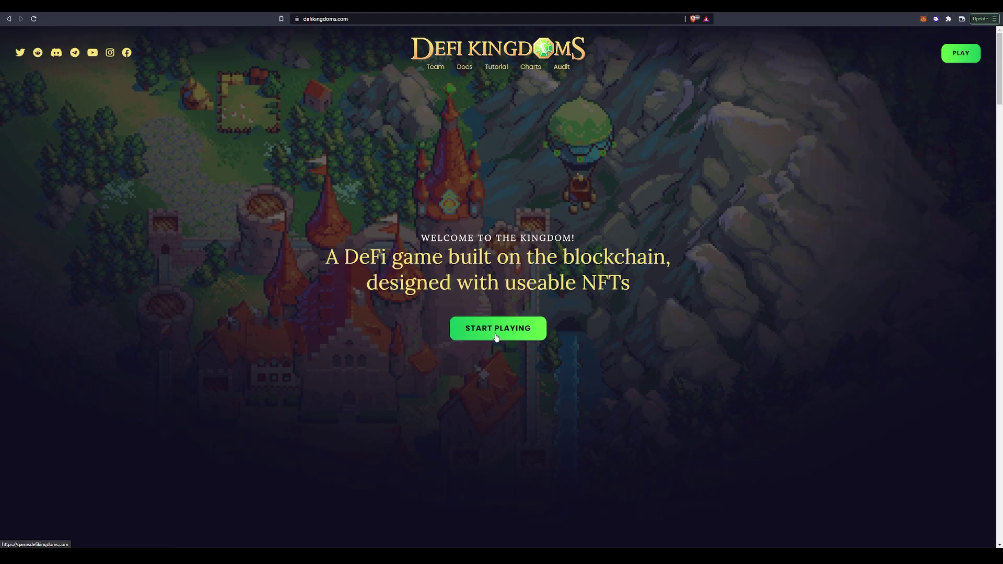
left_click(496, 334)
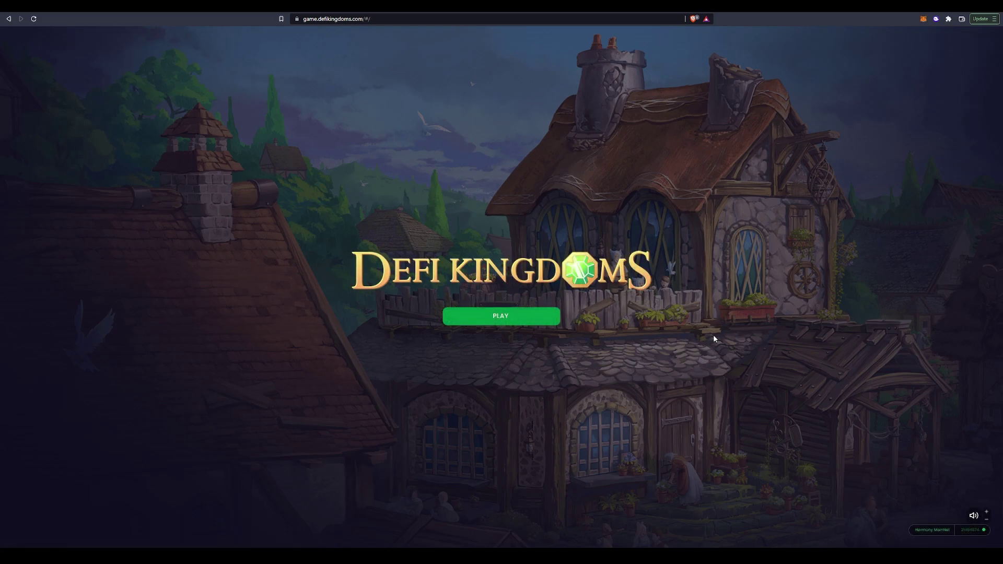
left_click(503, 316)
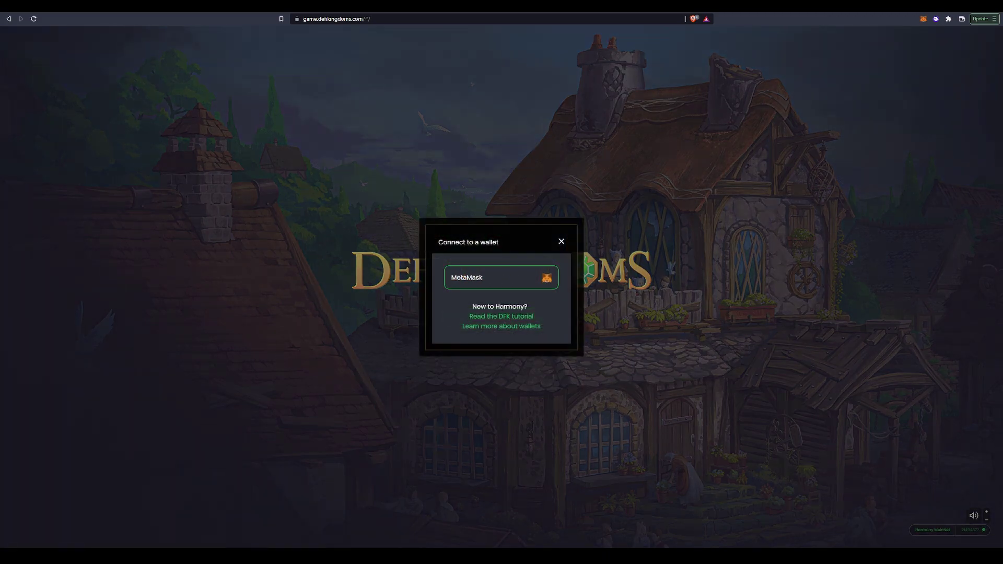
left_click(505, 280)
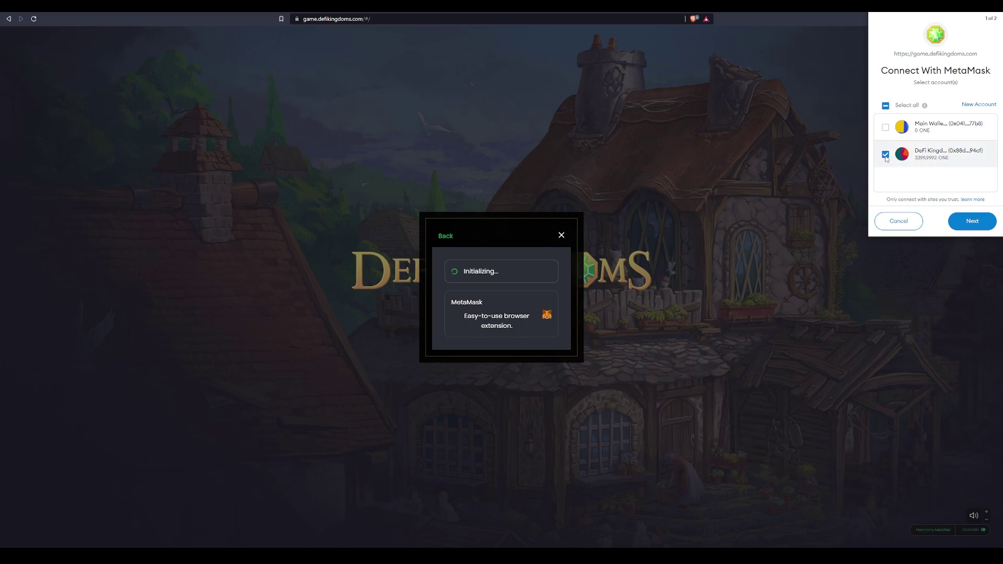
left_click(969, 221)
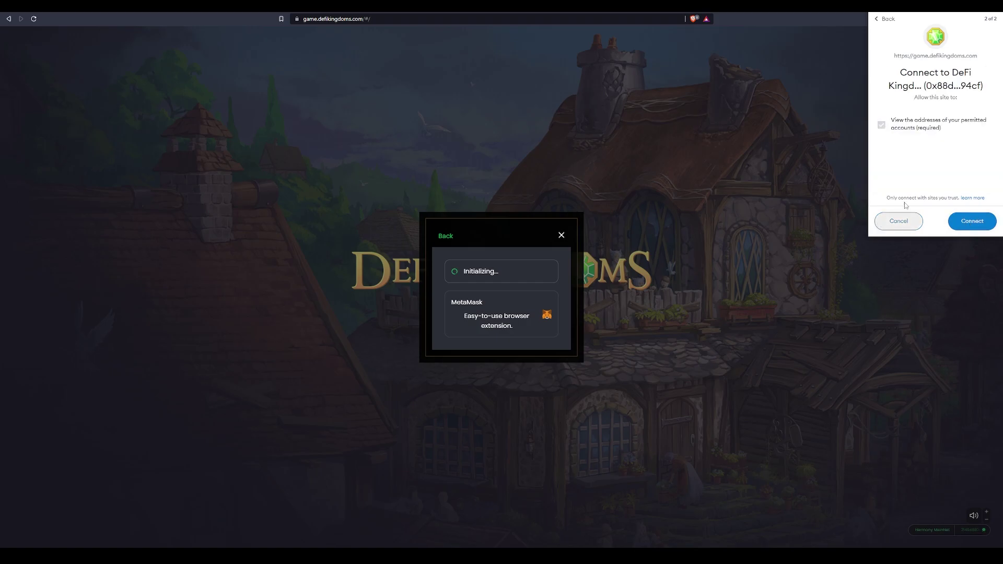
left_click(968, 222)
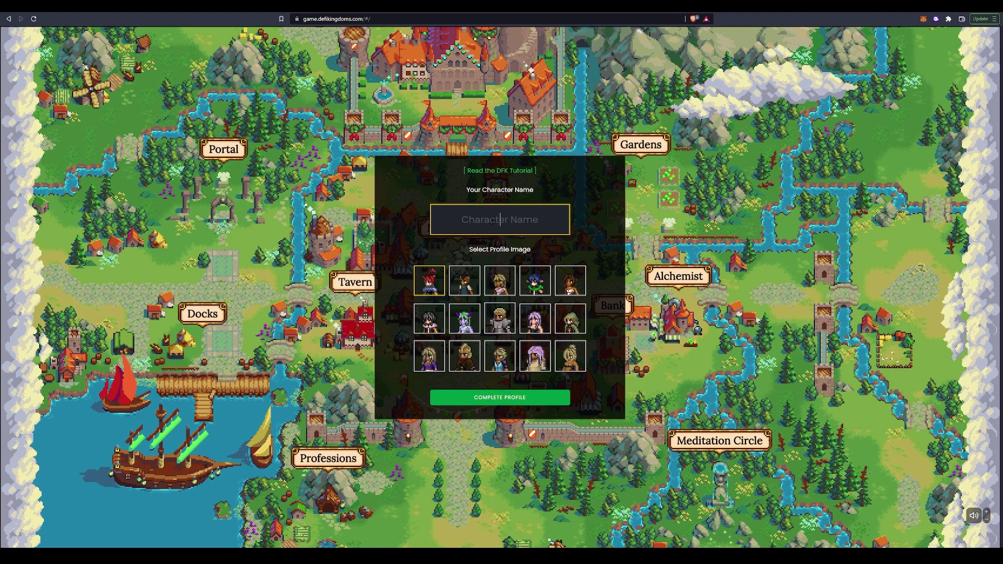
Submit a game profile with the character name Renaissance and the green-haired portrait at the end of the second row.
type("Renaissance")
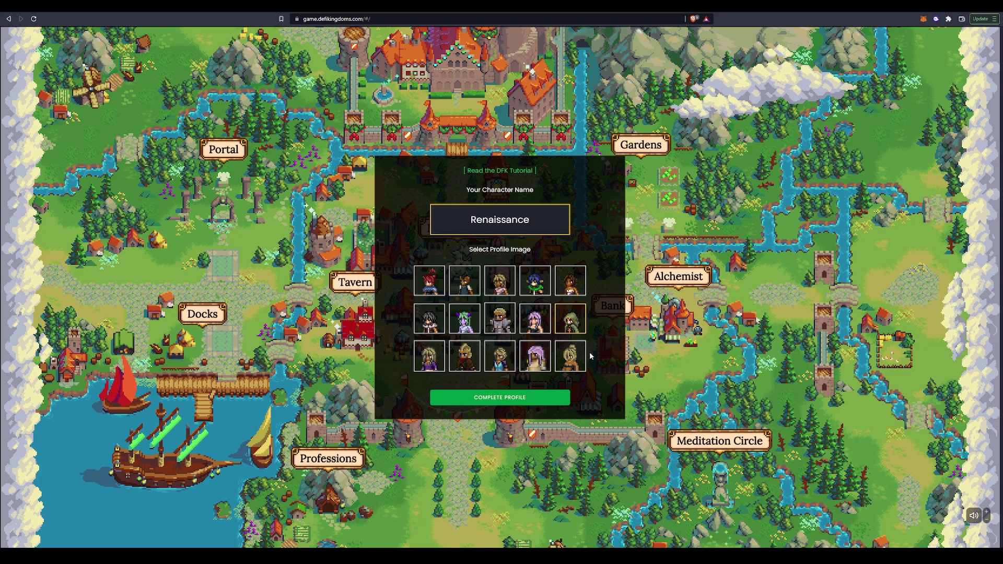
left_click(515, 401)
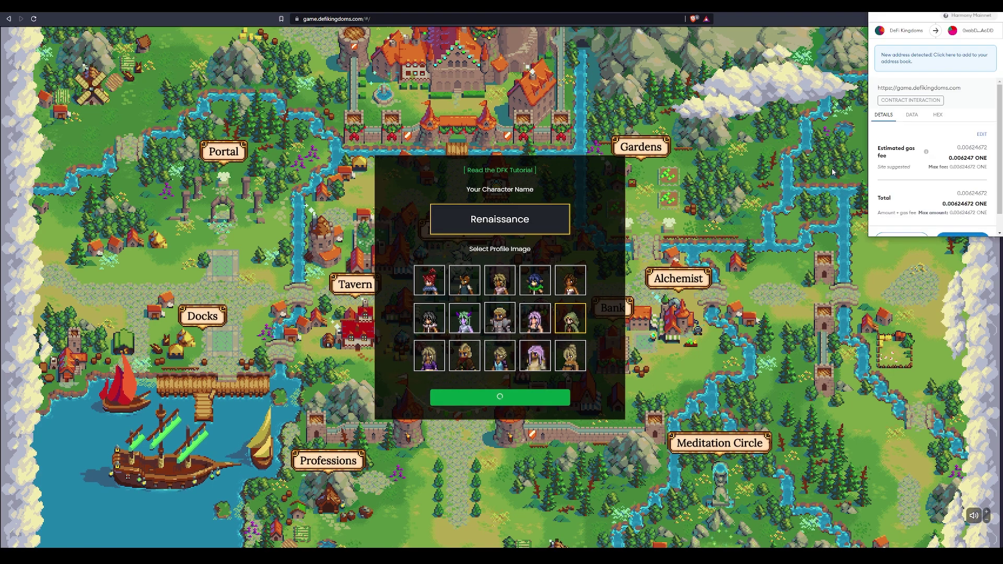